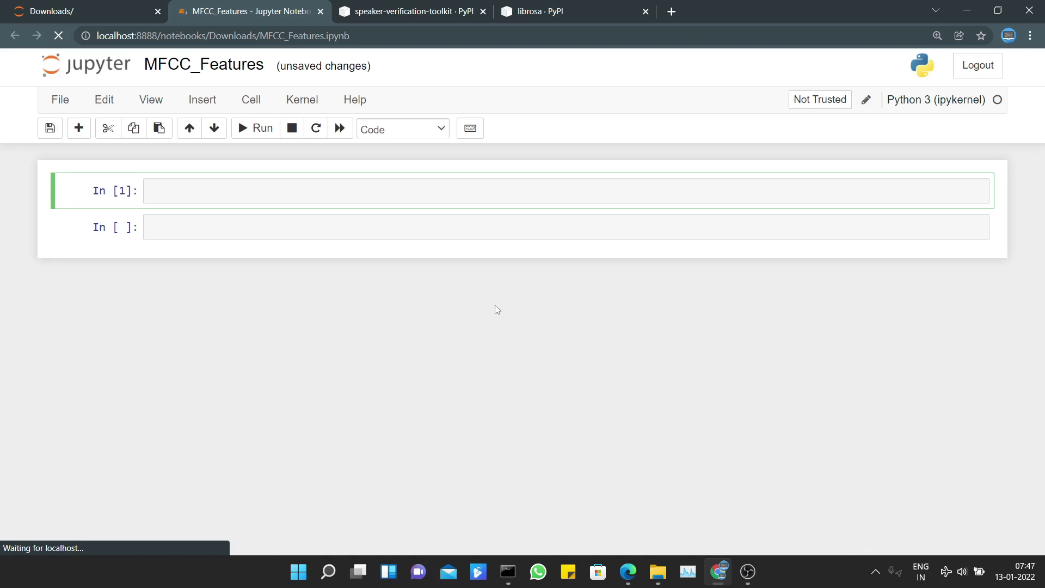
click(420, 5)
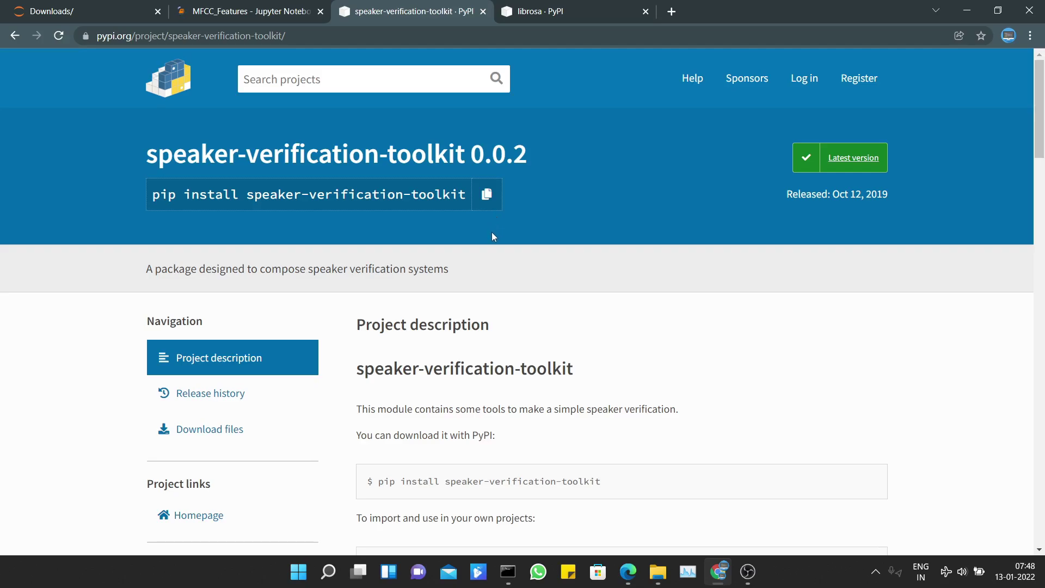
drag(540, 155, 466, 153)
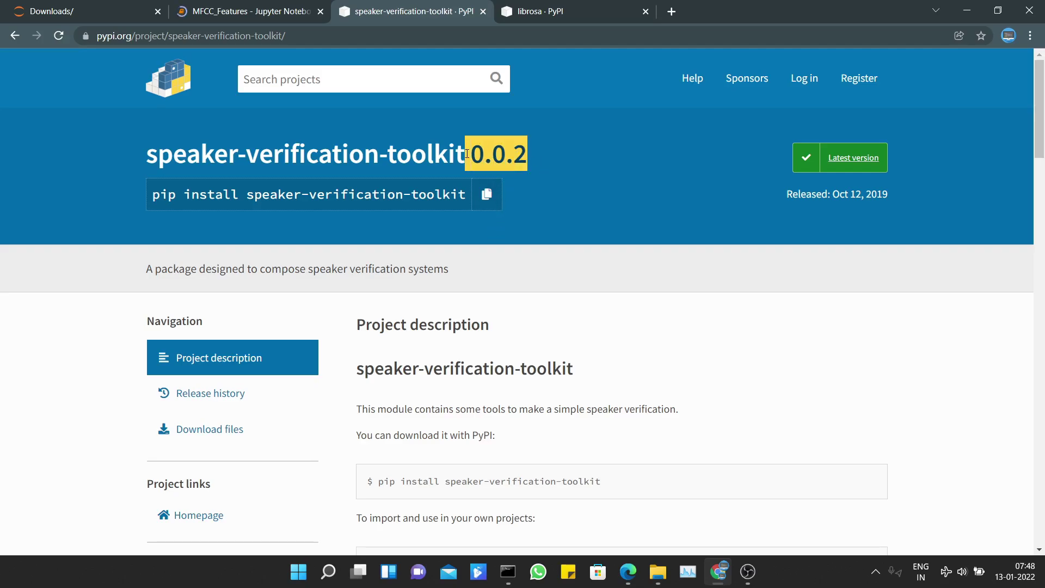
click(528, 11)
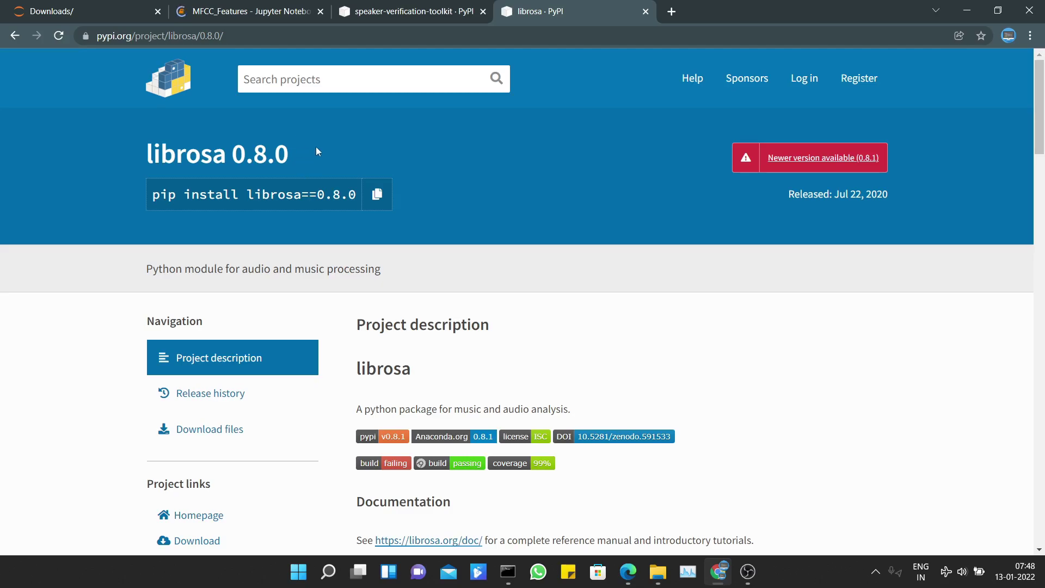
click(249, 10)
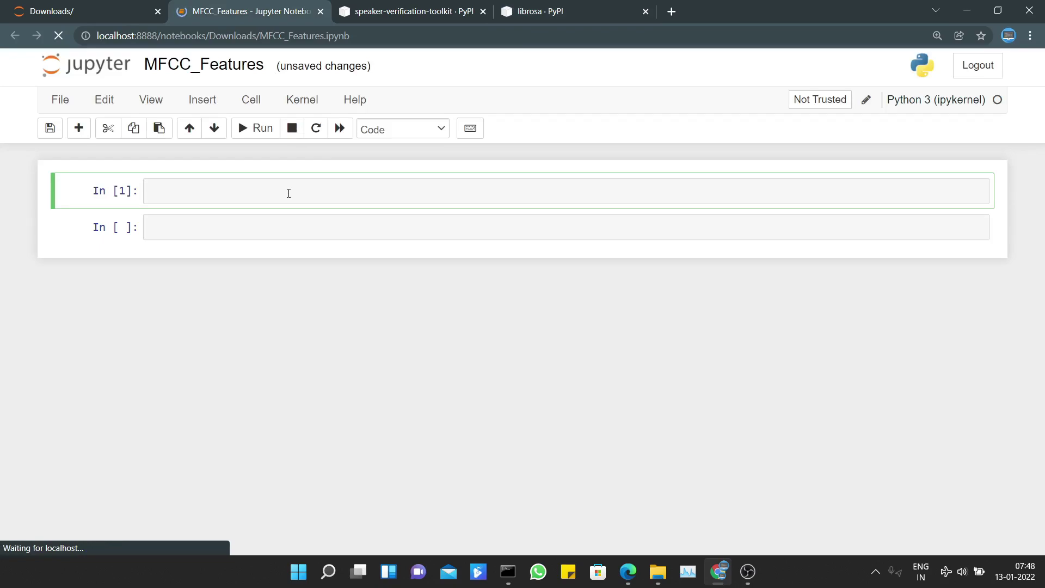
text(im)
text(port sp)
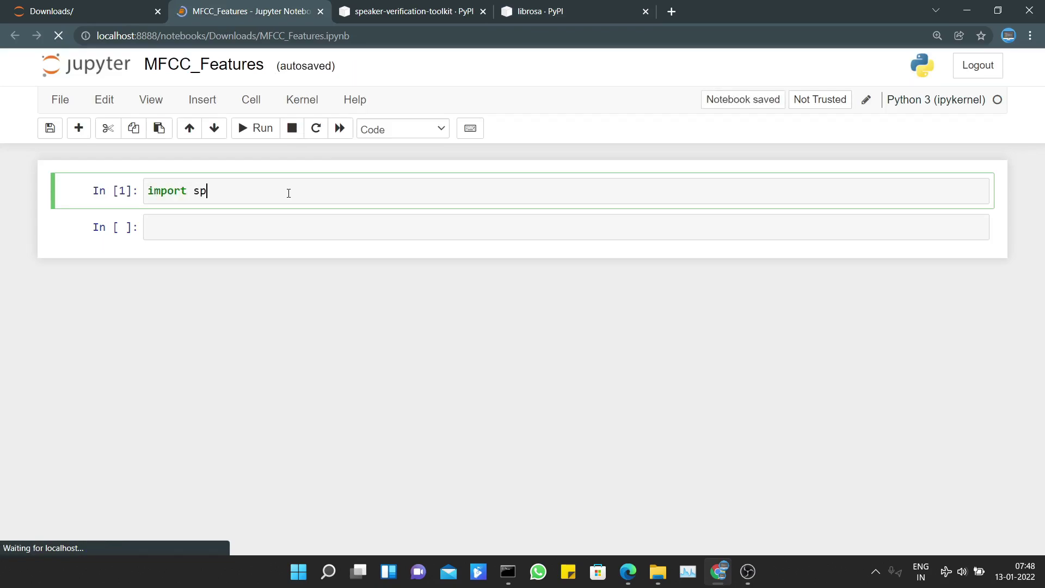
text(eaker_)
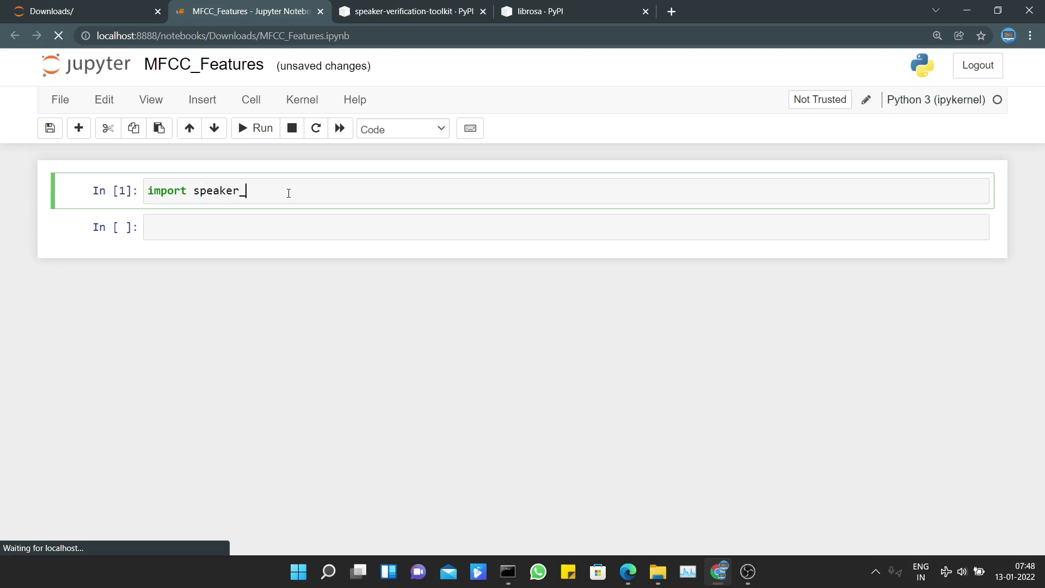
text(veri)
text(ficati)
text(on_to)
text(ok)
Step: Import speaker_verification_toolkit.tools as svt and librosa in the first cell, then run it
key(BackSpace)
text(lk)
text(i)
key(BackSpace)
text(it.)
text(tools a)
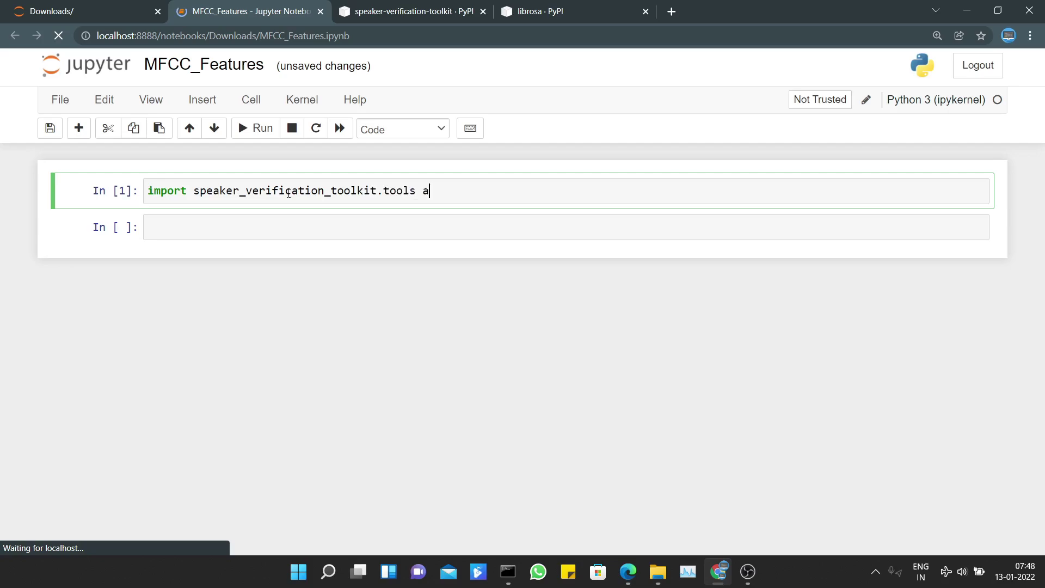
text(s svt)
key(Return)
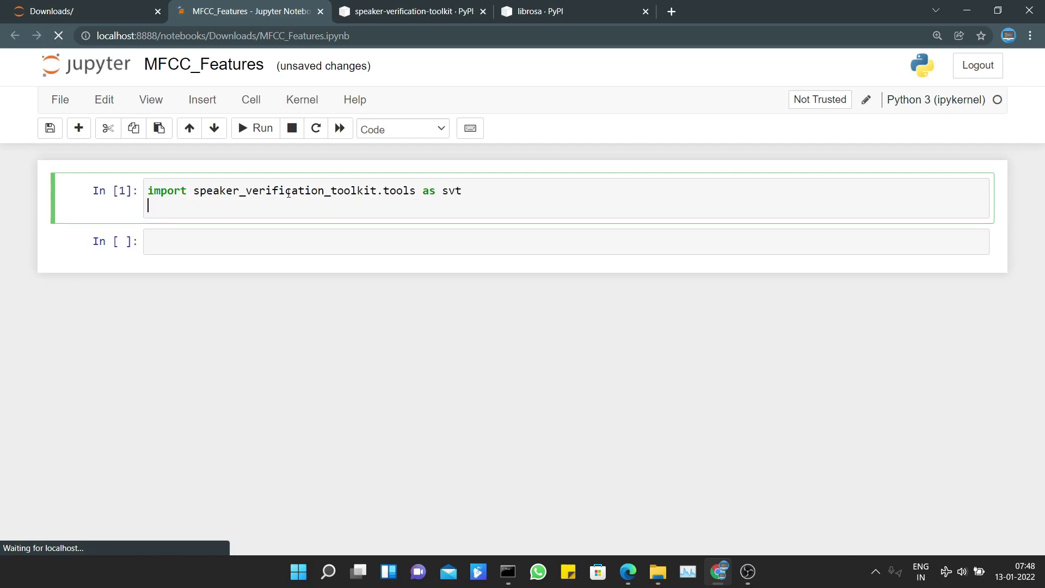
text(import )
text(librosa)
click(248, 131)
Step: Run a cell loading 'Audio.wav' into data, sr at sr=16000 with mono='true'
click(237, 242)
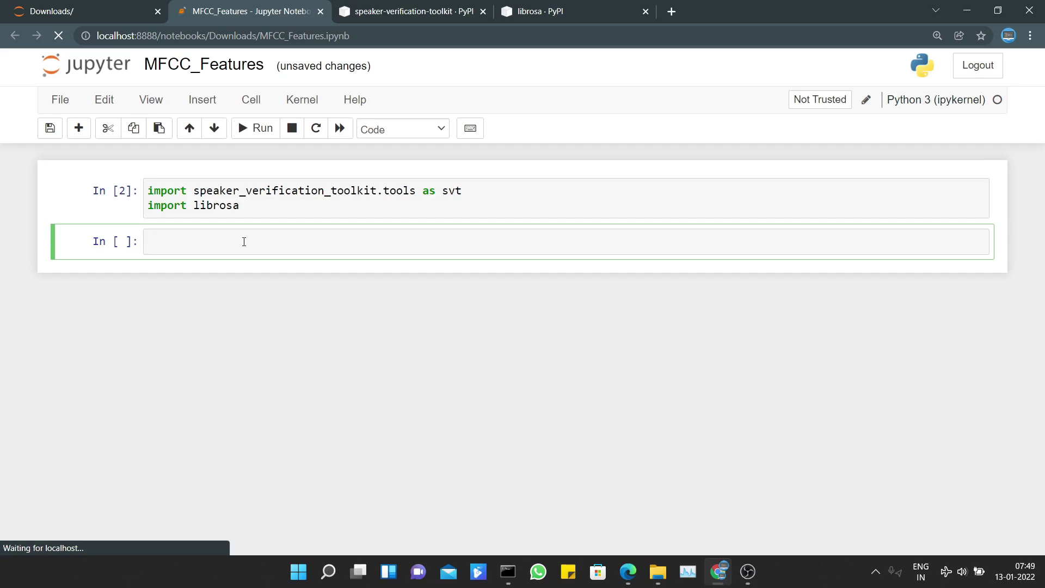
text(data,)
text(sr )
text(= )
text(li)
text(b)
text(rosa)
text(.load)
text(()
text(')
text(Ausio)
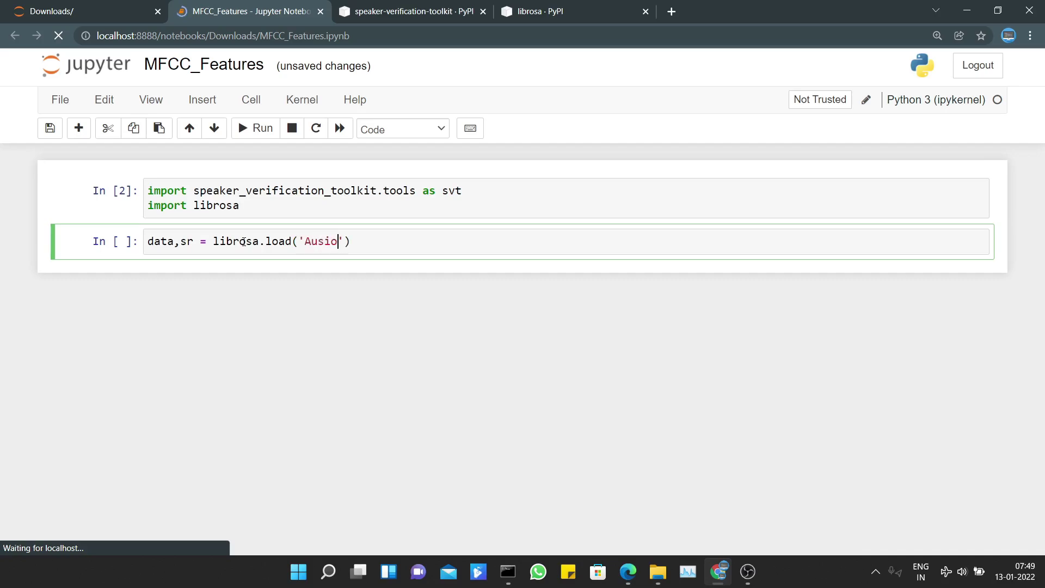
key(BackSpace)
key(BackSpace)
key(BackSpace)
text(dio)
text(.w)
text(a)
text(v)
text(')
text(,s)
text(r=)
text(')
key(BackSpace)
key(BackSpace)
text(16000)
key(Left)
key(Left)
key(Left)
key(Left)
key(Left)
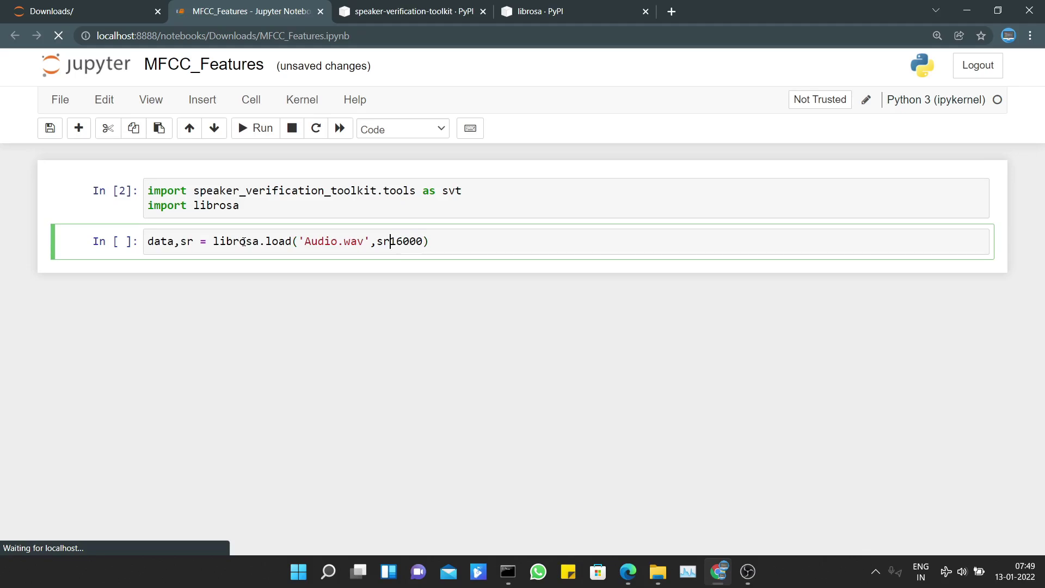
text(=)
key(Right)
key(Right)
key(Right)
key(Right)
key(Right)
text(,mo)
text(no)
text(=')
text(true)
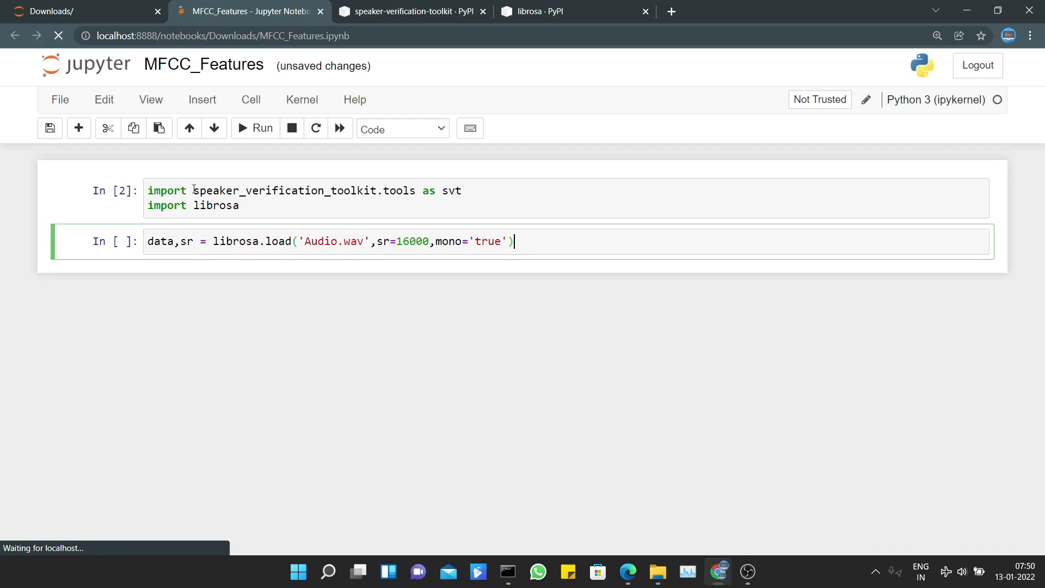
click(245, 129)
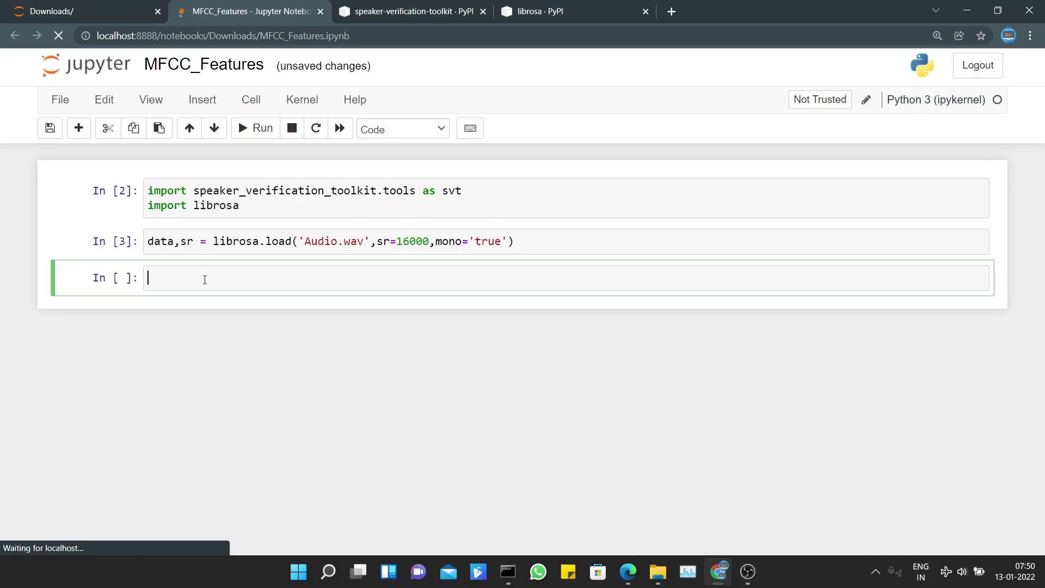
text(dat)
text(a = )
text(svt.)
text(rms_)
text(silence)
text(_fil)
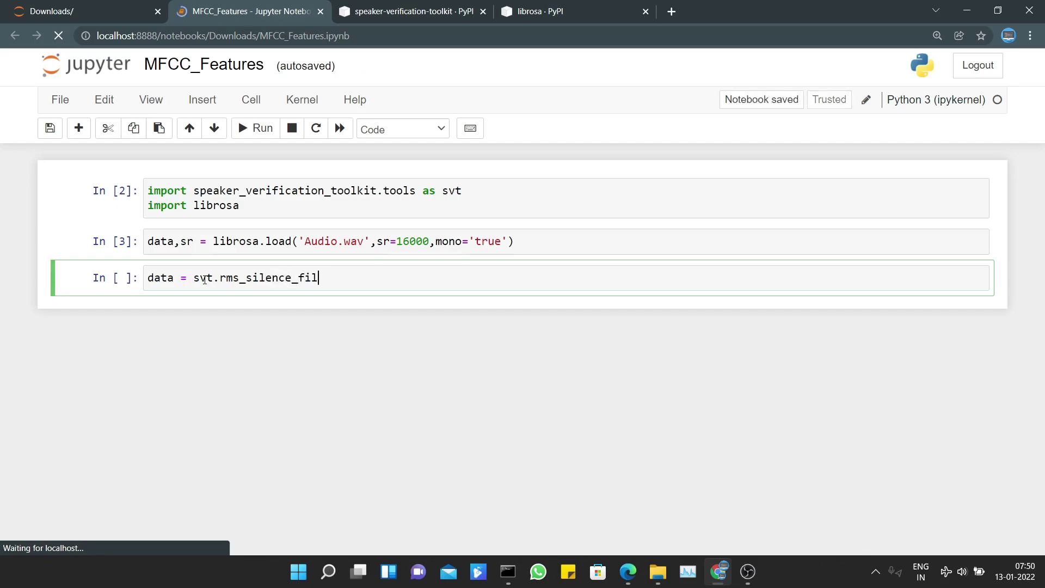
text(ter()
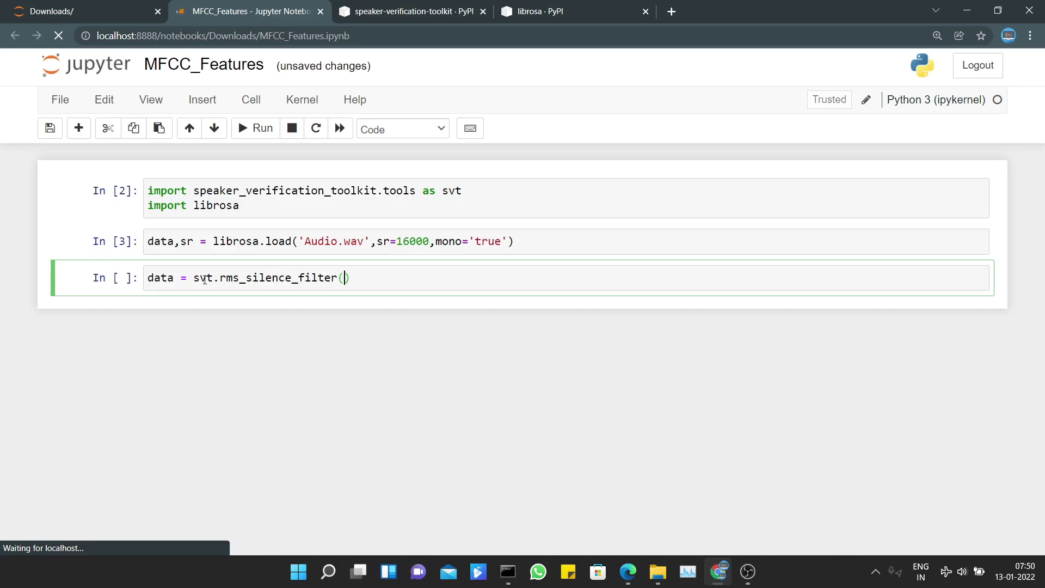
text(dat)
text(a)
Step: Run the data = svt.rms_silence_filter(data) cell
click(256, 131)
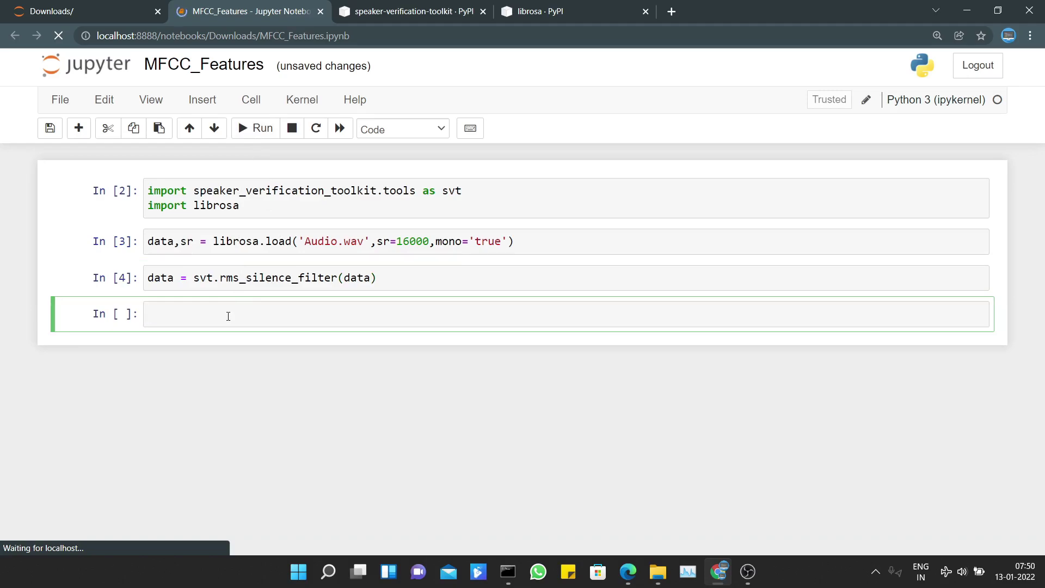
text(data)
text( = )
text(svt.)
text(ex)
text(tract)
text(_)
text(mfcc()
text(data)
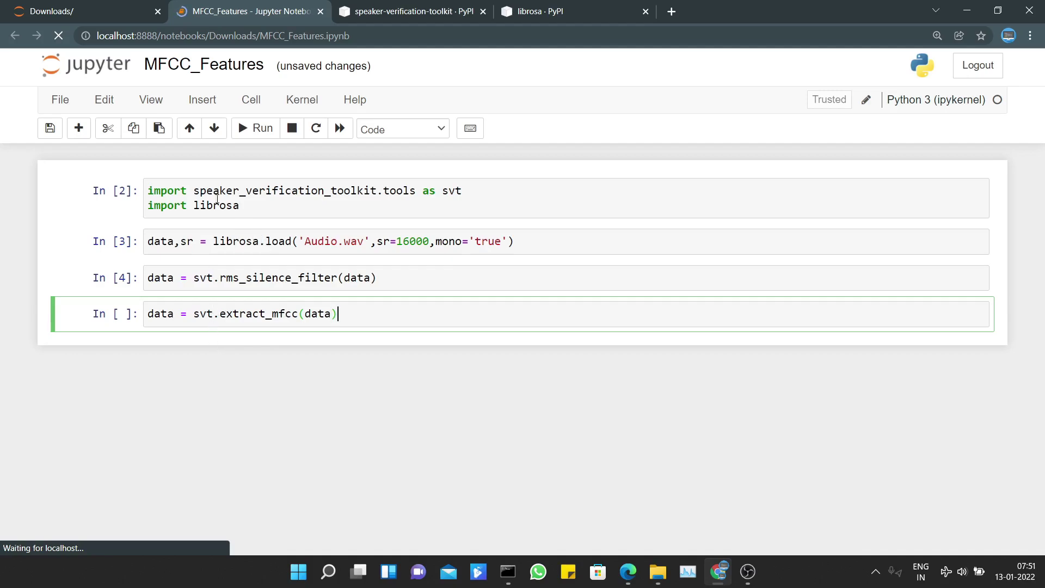
Step: Run the data = svt.extract_mfcc(data) cell
click(245, 128)
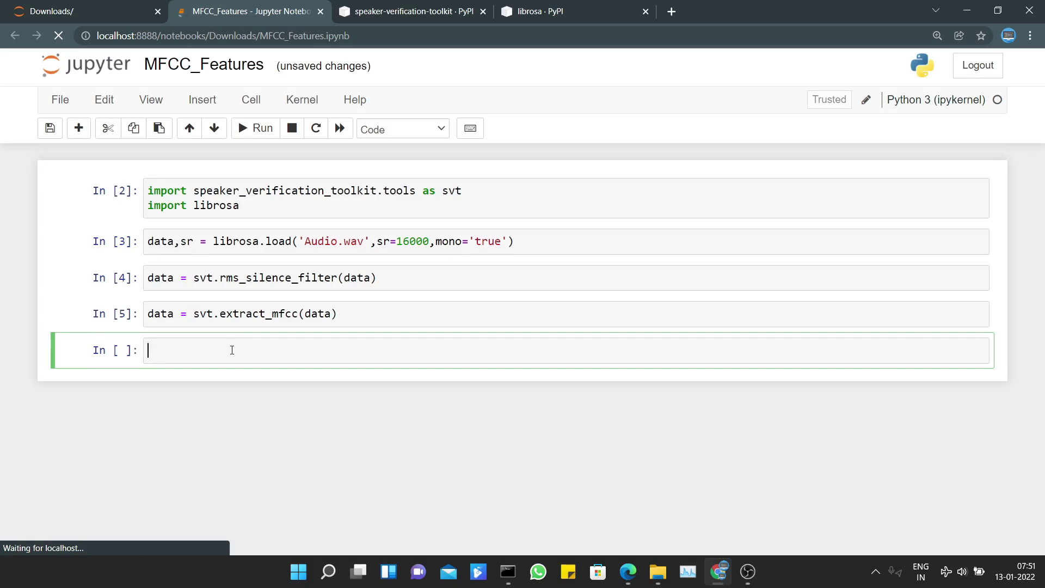
text(p)
text(rint)
text(()
text(")
text(M)
text(F)
text(CC)
text( Val)
text(ues)
Step: Type print("MFCC Values :\n",data) in the fifth cell, correcting 'Calues' to 'Values'
key(BackSpace)
text(Values)
text( :)
text(\n)
text(",d)
text(ata)
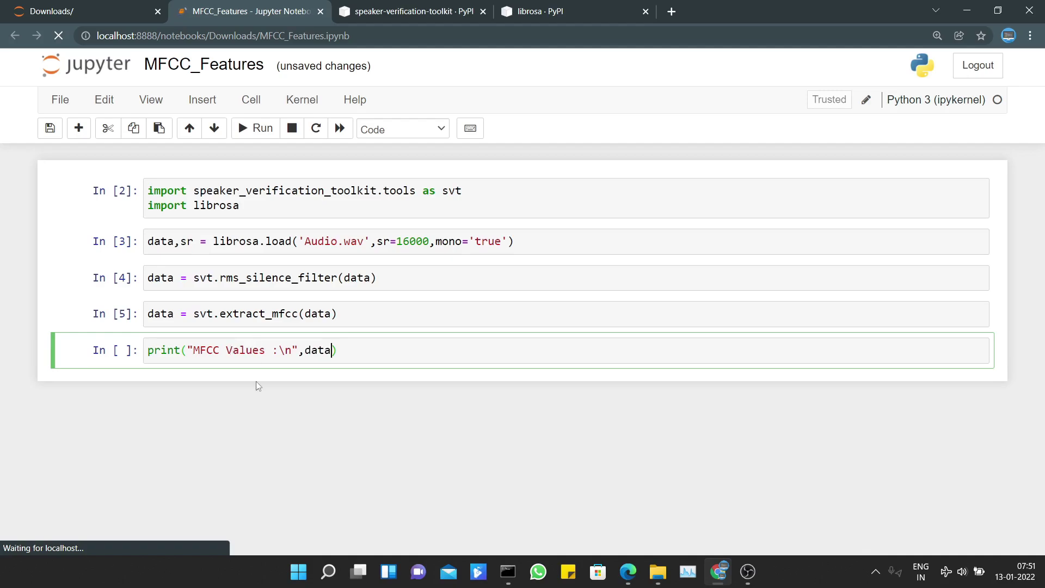
click(261, 352)
Step: Run the print cell to display the MFCC coefficient arrays
click(255, 135)
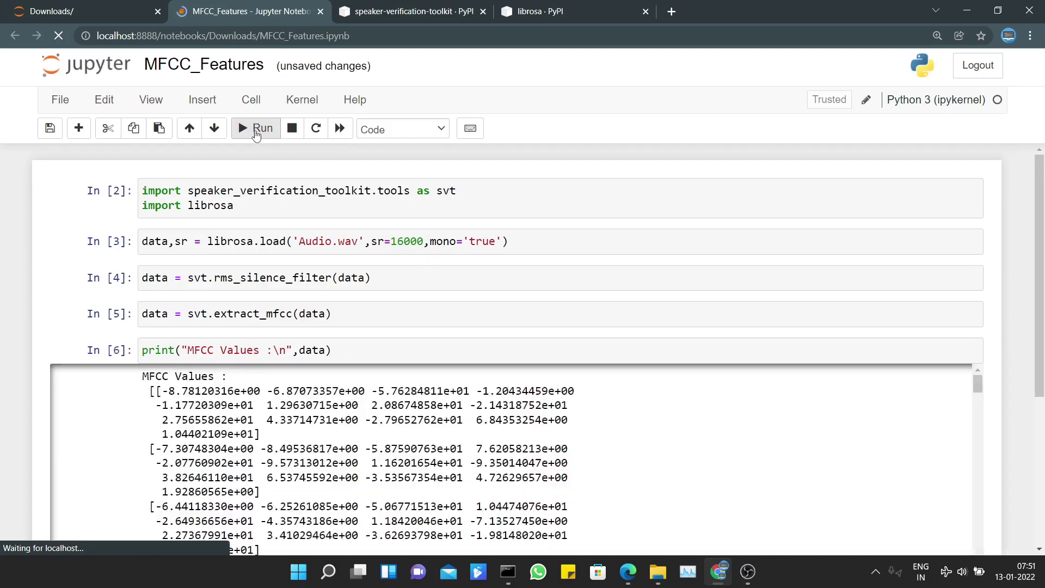
right_click(730, 405)
click(631, 400)
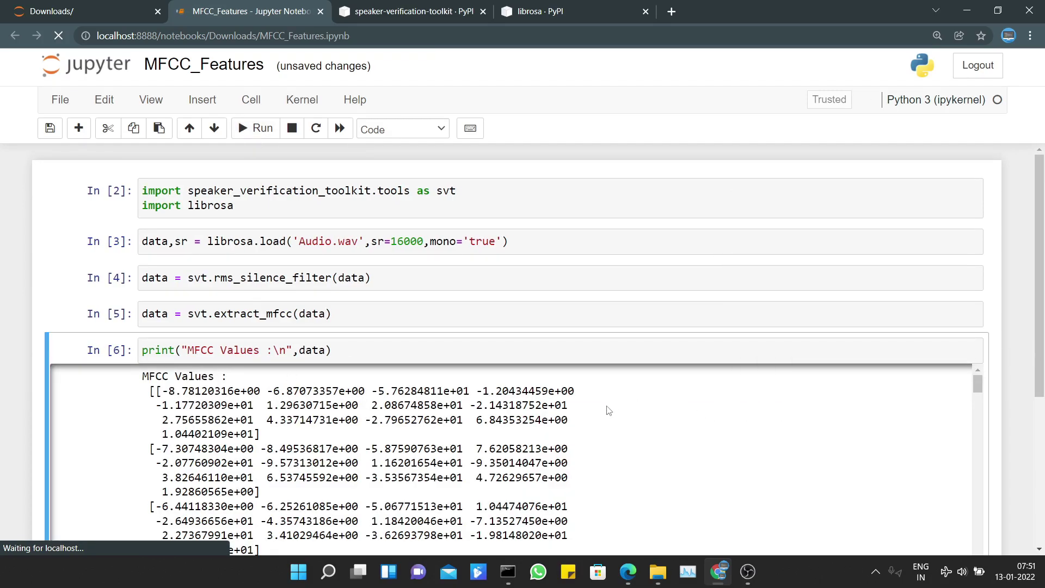
scroll(608, 422, down, 3)
scroll(609, 425, down, 3)
scroll(609, 427, down, 3)
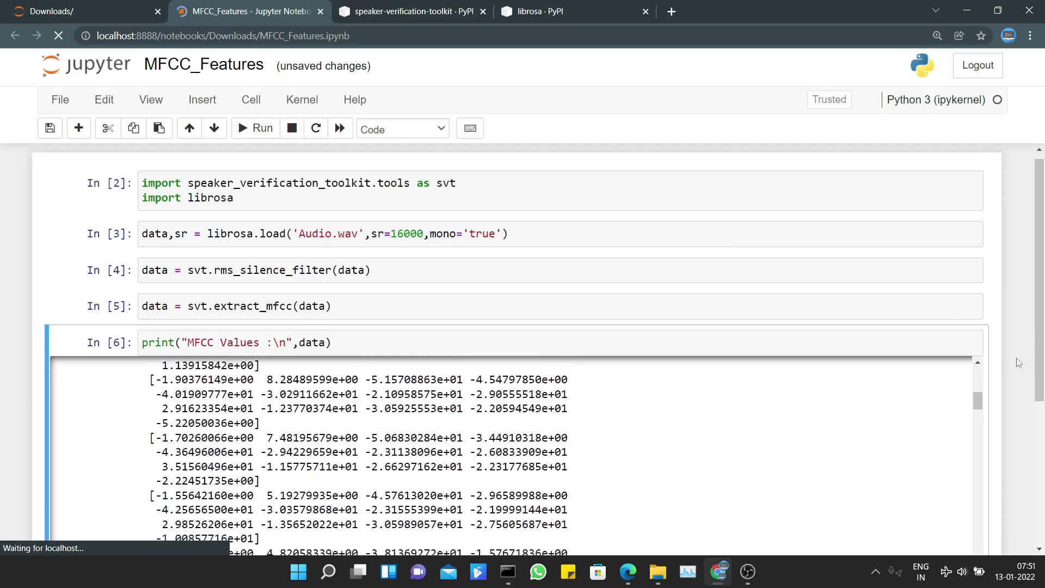
scroll(984, 381, down, 3)
scroll(363, 332, up, 1)
scroll(363, 332, down, 2)
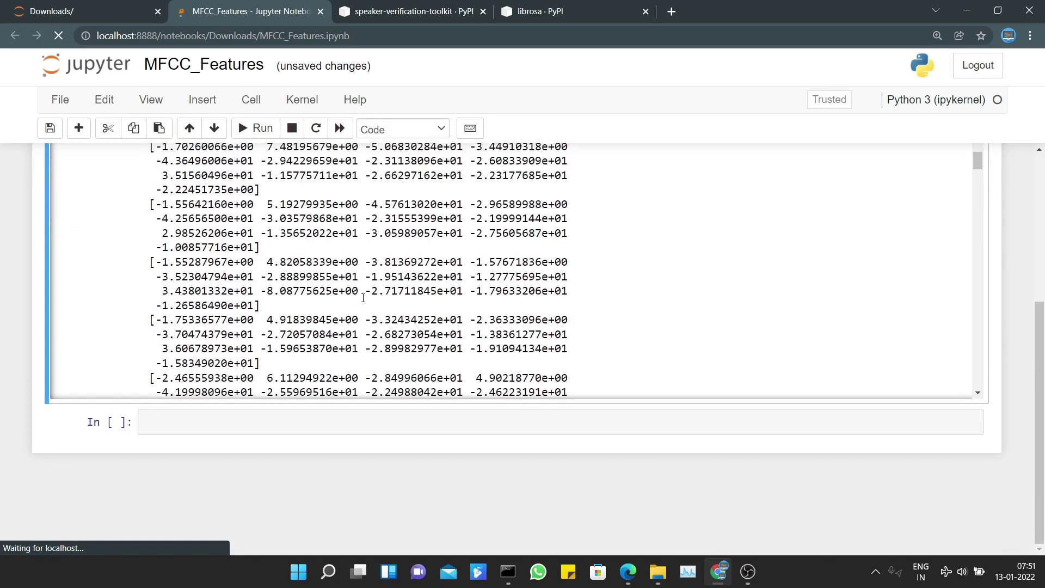
scroll(367, 322, down, 1)
scroll(376, 306, down, 1)
scroll(380, 299, down, 1)
scroll(380, 300, down, 2)
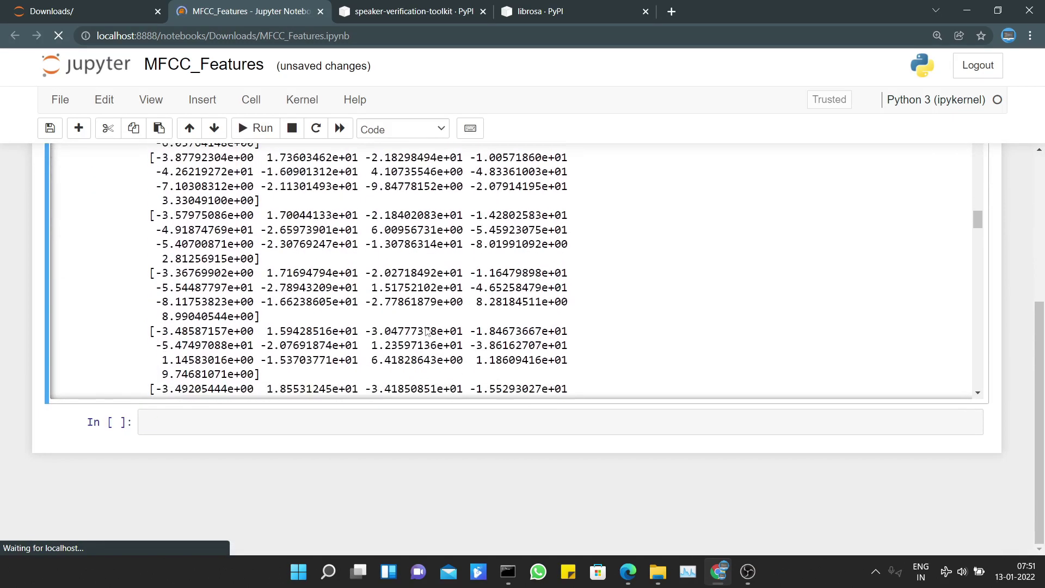
scroll(392, 306, down, 2)
scroll(408, 314, down, 2)
scroll(424, 321, down, 2)
scroll(429, 326, down, 2)
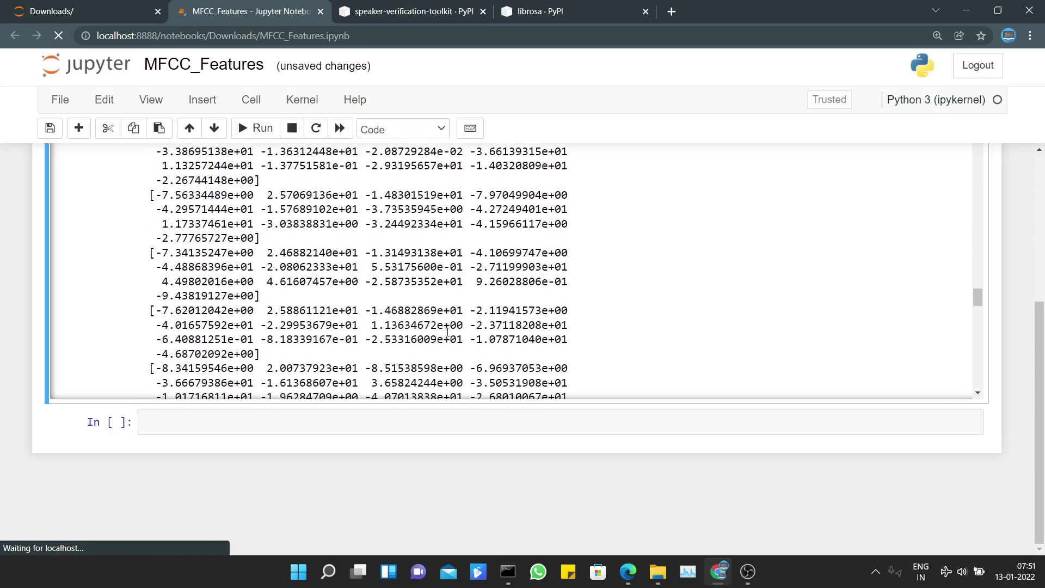
scroll(433, 327, down, 1)
scroll(1027, 387, up, 3)
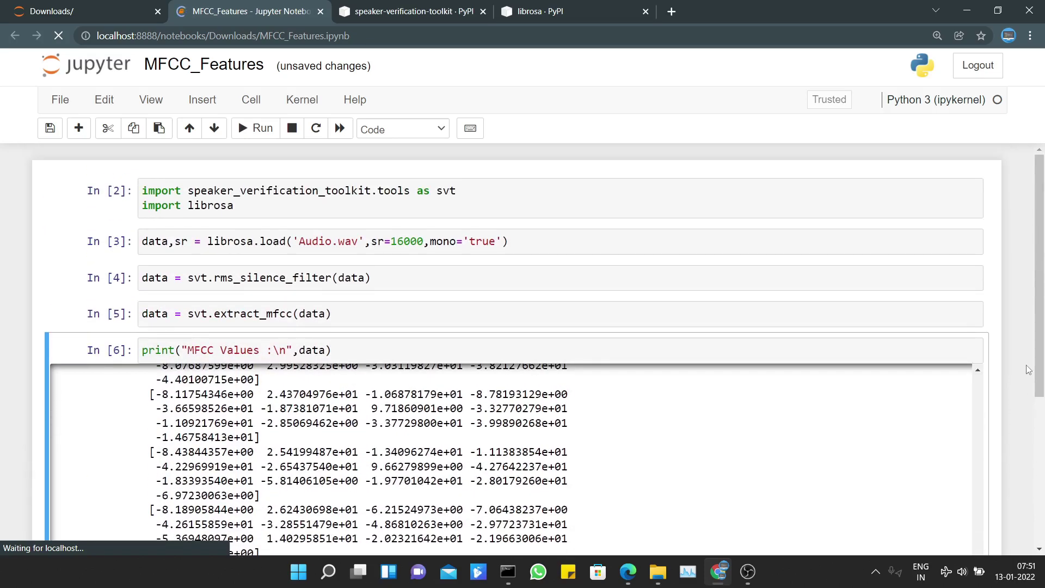
scroll(649, 436, down, 3)
scroll(506, 432, down, 2)
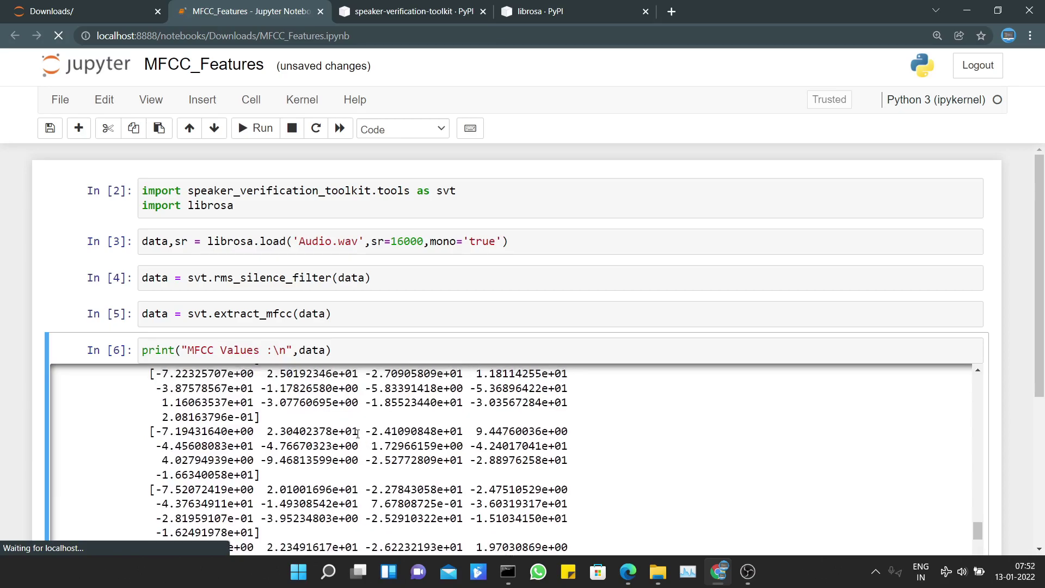
scroll(359, 428, up, 2)
scroll(352, 426, up, 1)
scroll(350, 427, up, 1)
scroll(350, 426, up, 2)
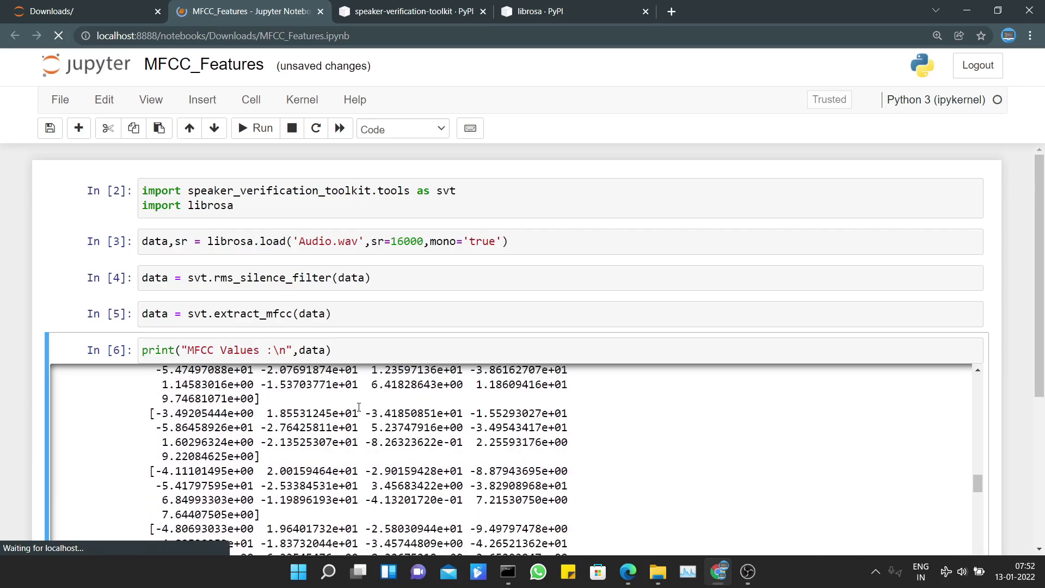
scroll(357, 401, up, 1)
scroll(344, 429, up, 2)
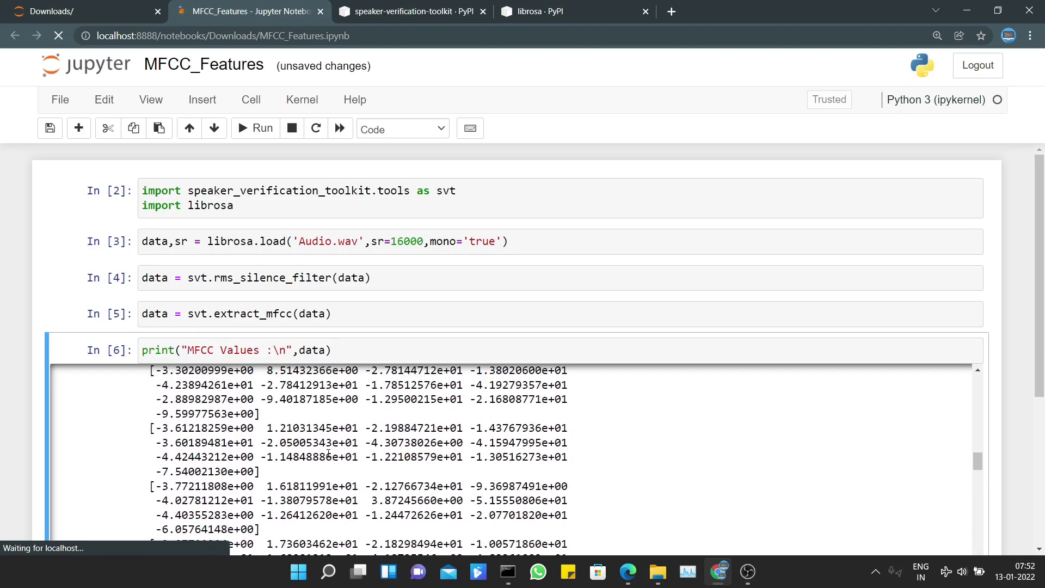
scroll(350, 431, up, 1)
scroll(356, 434, up, 1)
scroll(356, 434, up, 1)
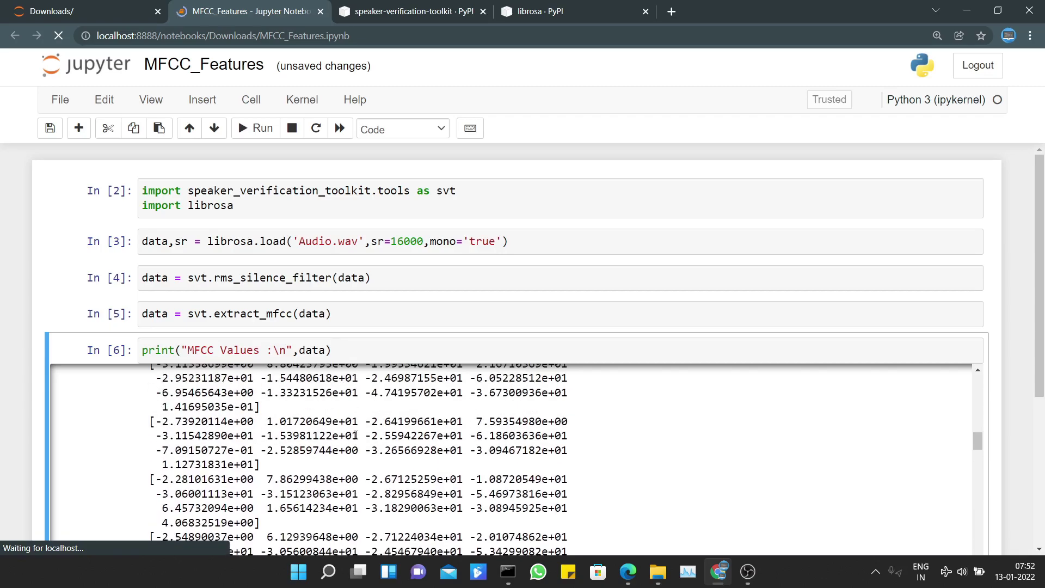
scroll(356, 434, up, 2)
scroll(353, 442, up, 1)
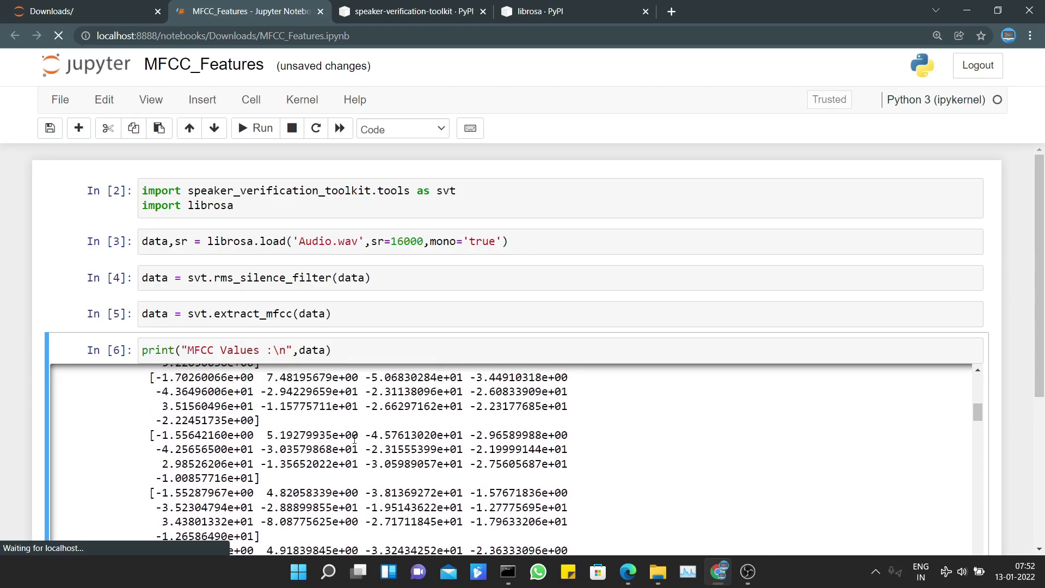
scroll(354, 436, up, 2)
scroll(358, 445, up, 1)
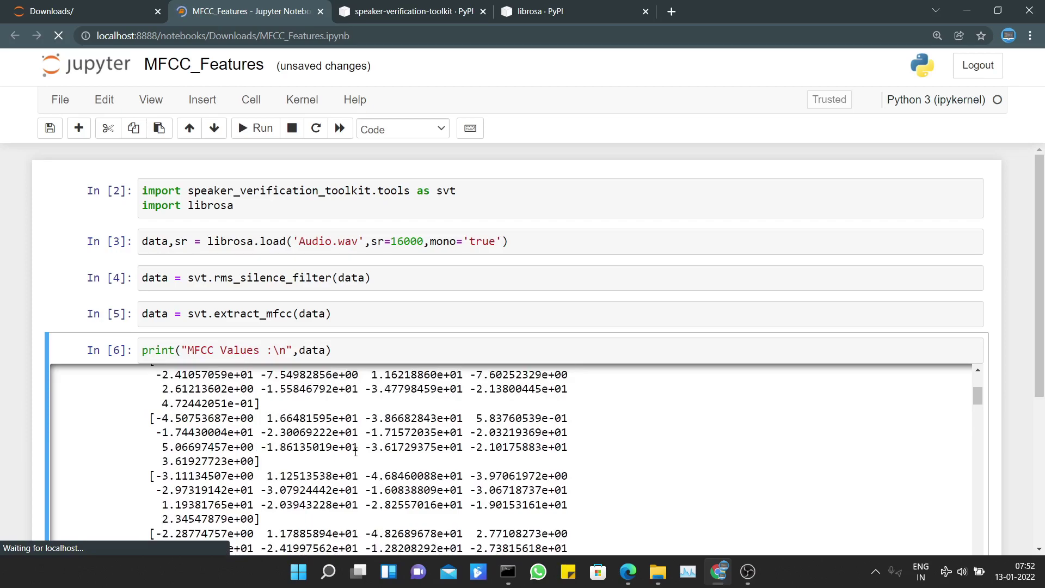